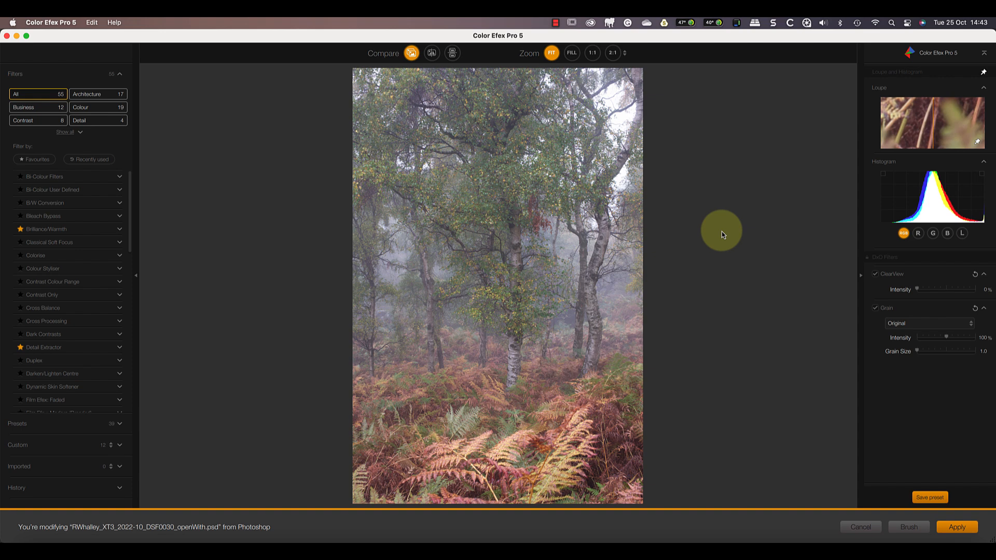
Add the Pro Contrast filter and set Correct Color Cast to 75%.
scroll(48, 226, down, 10)
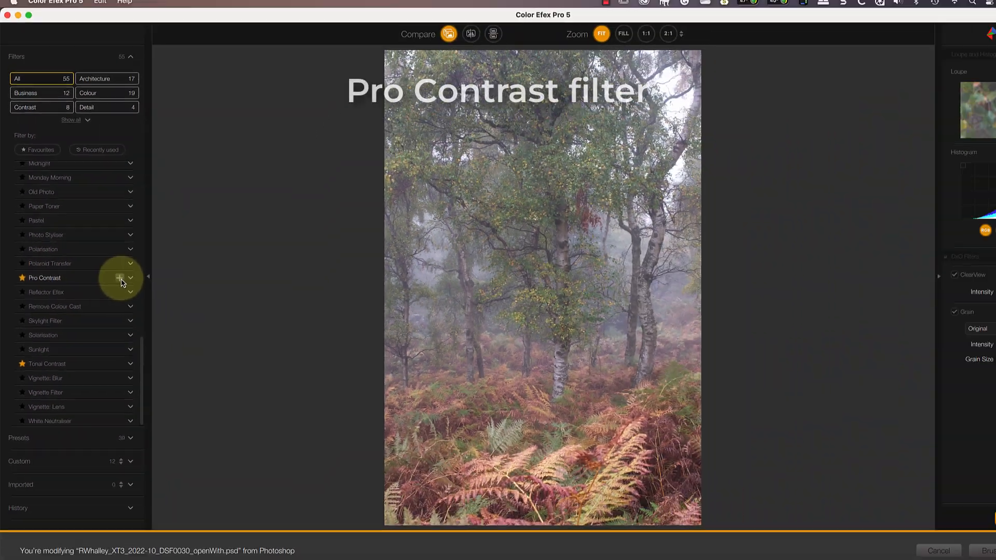
click(233, 290)
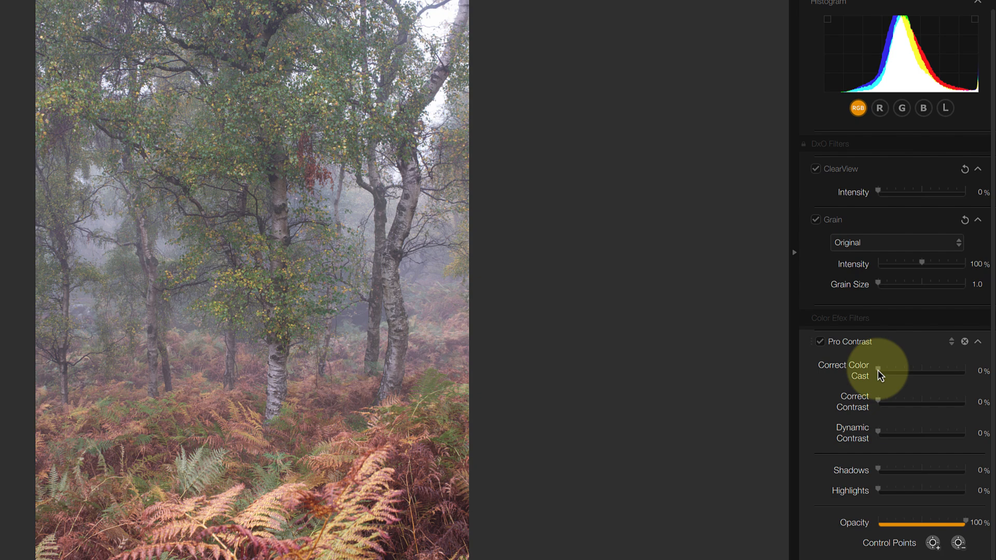
drag(879, 374, 943, 373)
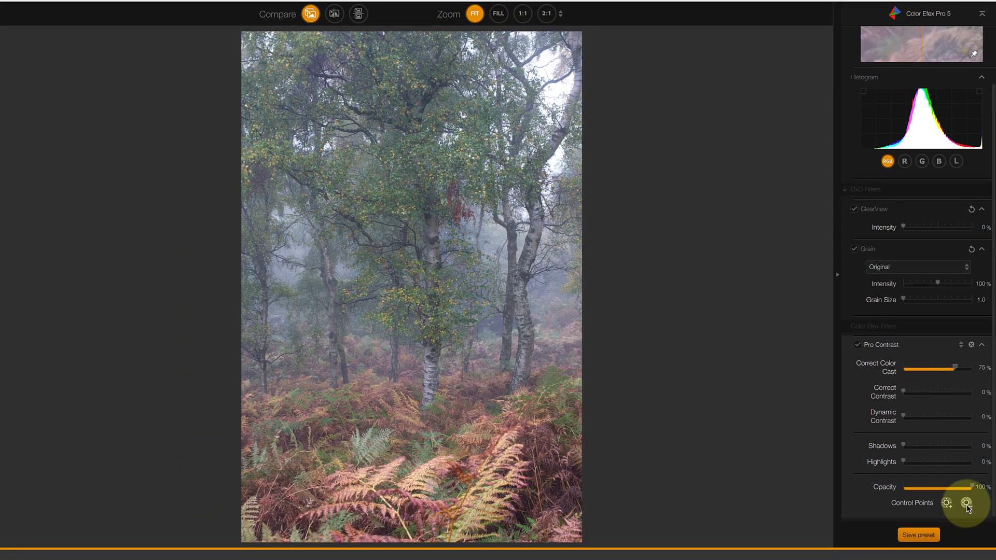
Exclude the bracken from Pro Contrast with four negative control points across the ground, enlarging the one on the foreground ferns.
click(966, 504)
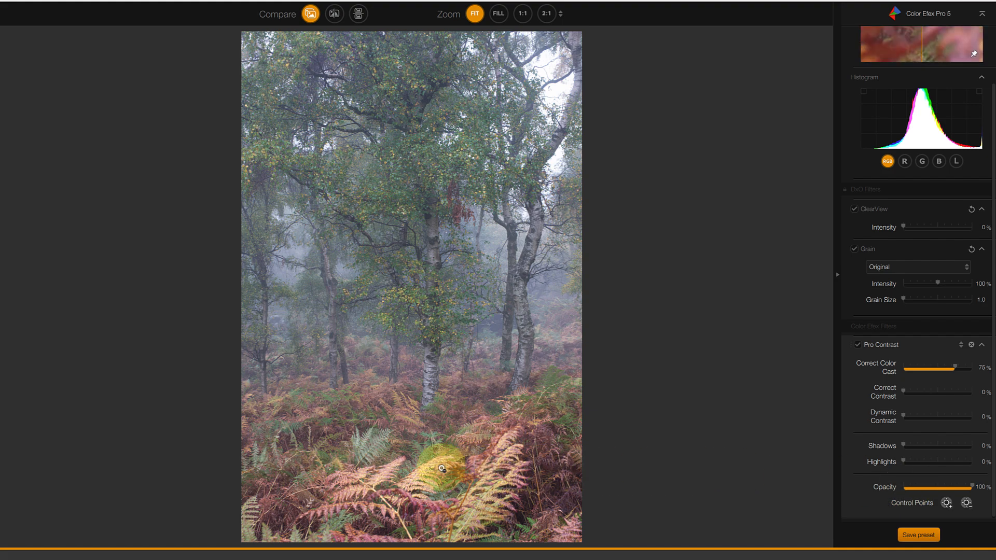
click(378, 475)
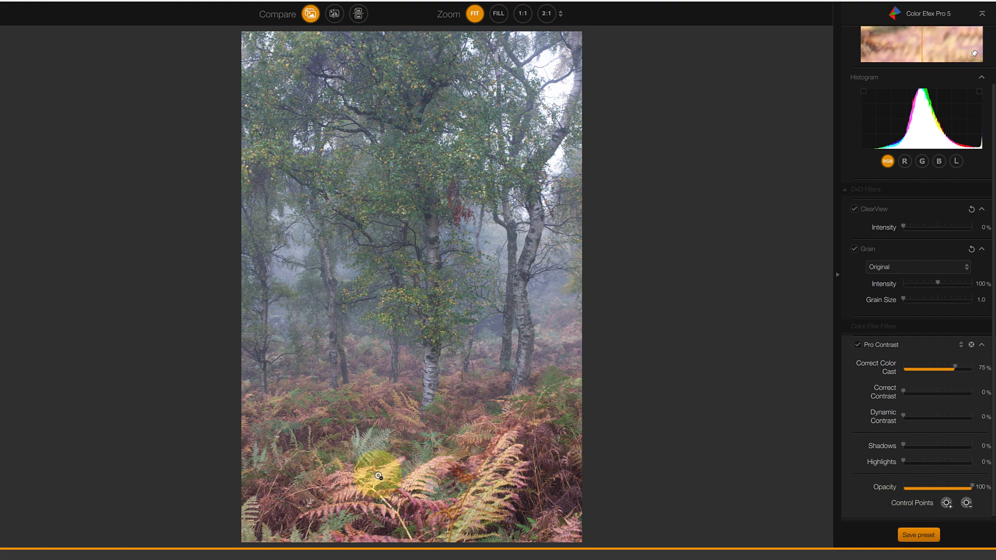
drag(400, 477, 410, 476)
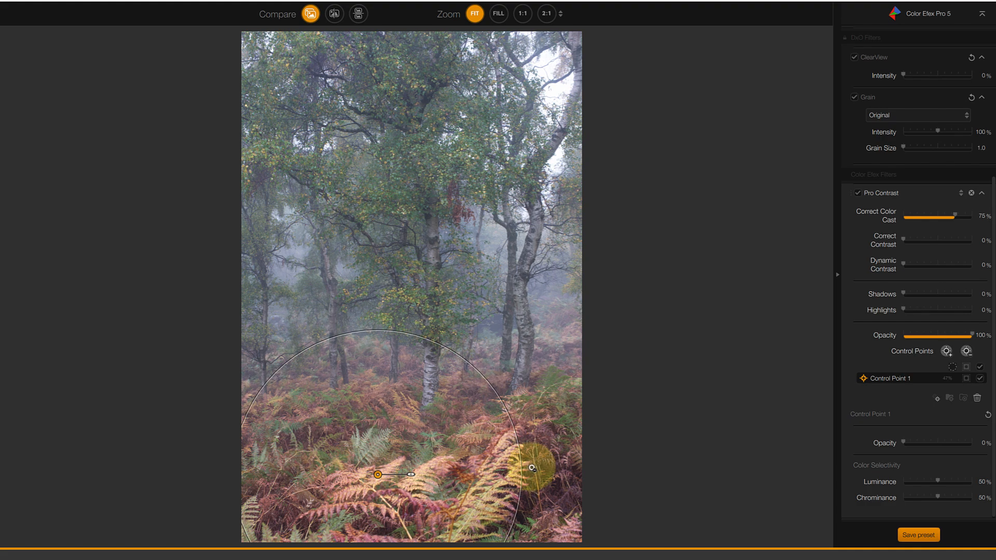
click(535, 444)
click(493, 388)
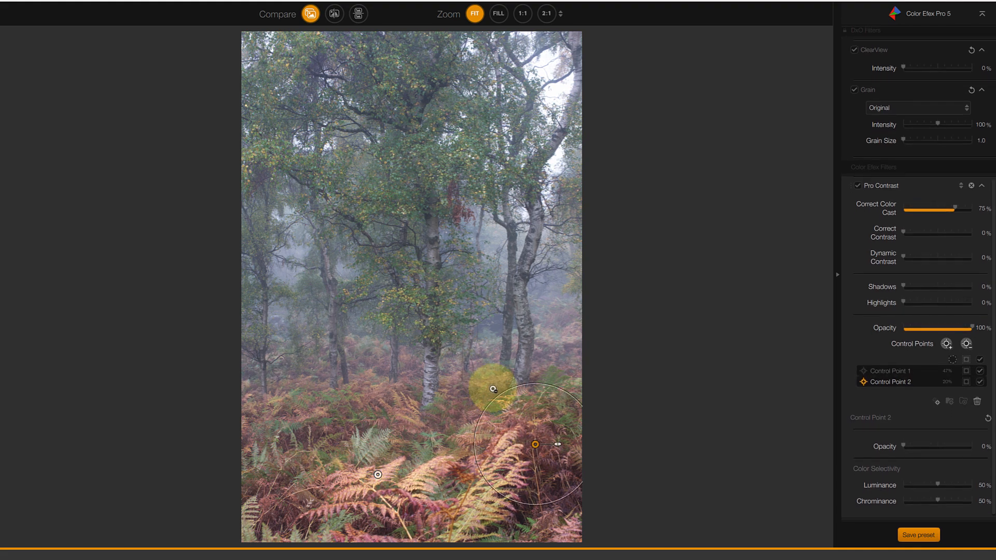
click(377, 395)
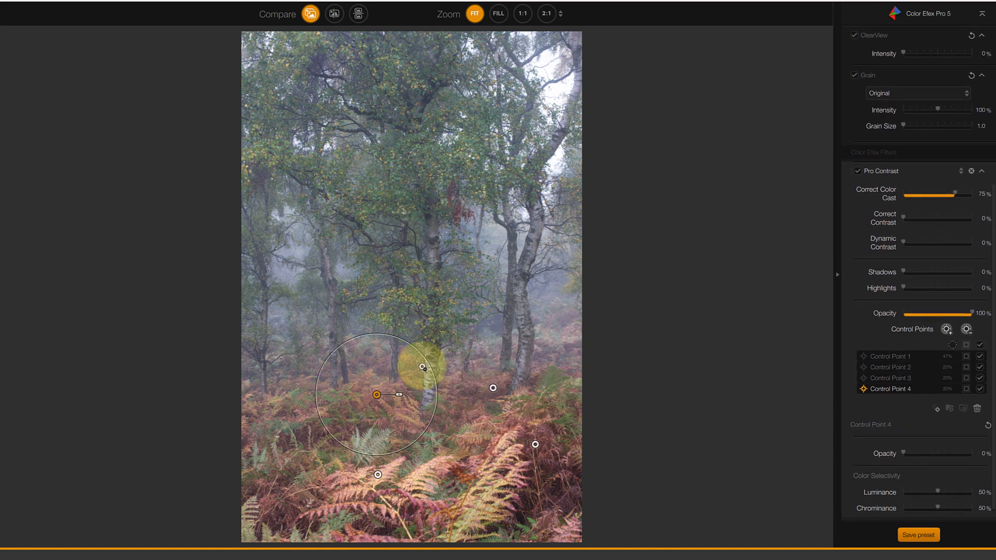
Place four more negative control points on the central tree and upper foliage, enlarge the upper-trunk one, and check the combined selection mask.
click(425, 296)
click(433, 167)
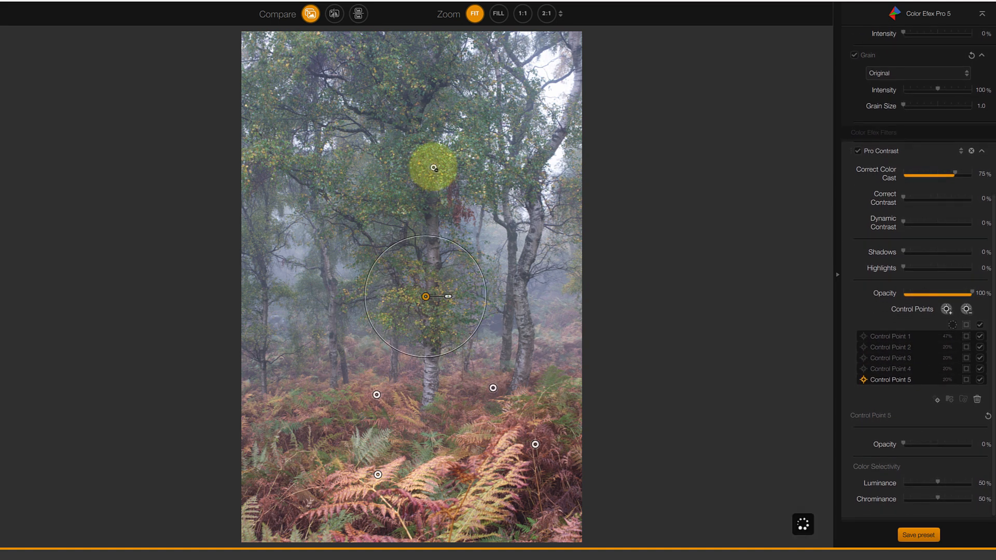
drag(456, 166, 463, 166)
click(276, 107)
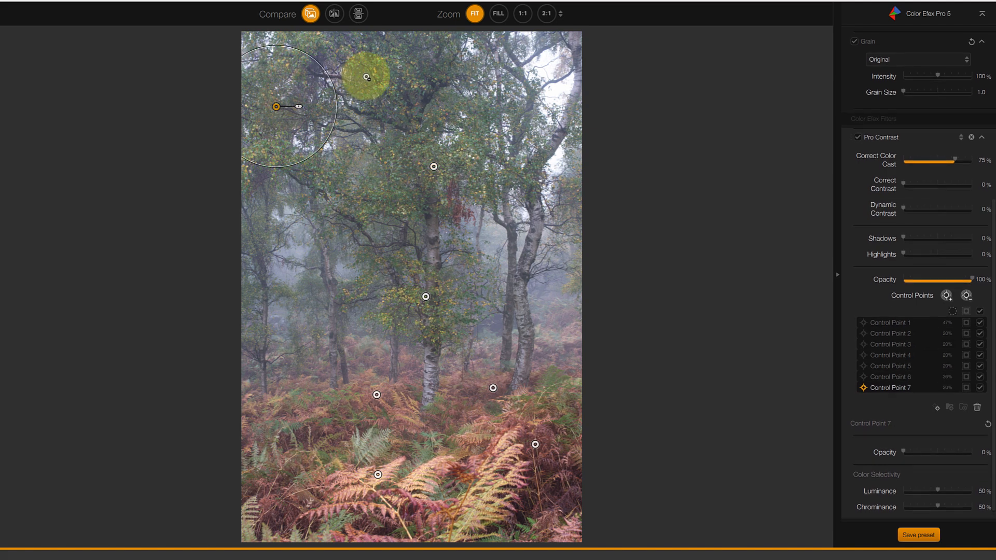
click(387, 76)
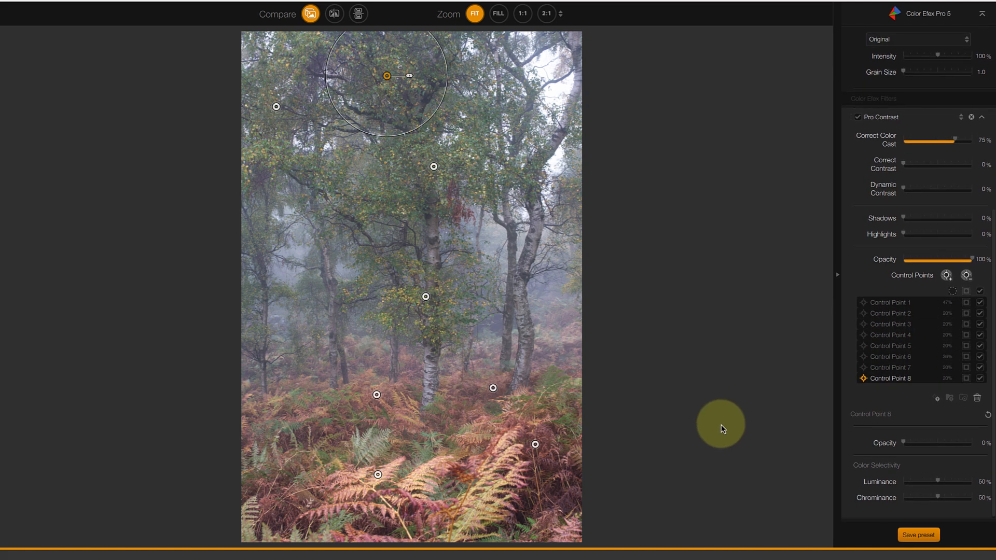
click(967, 293)
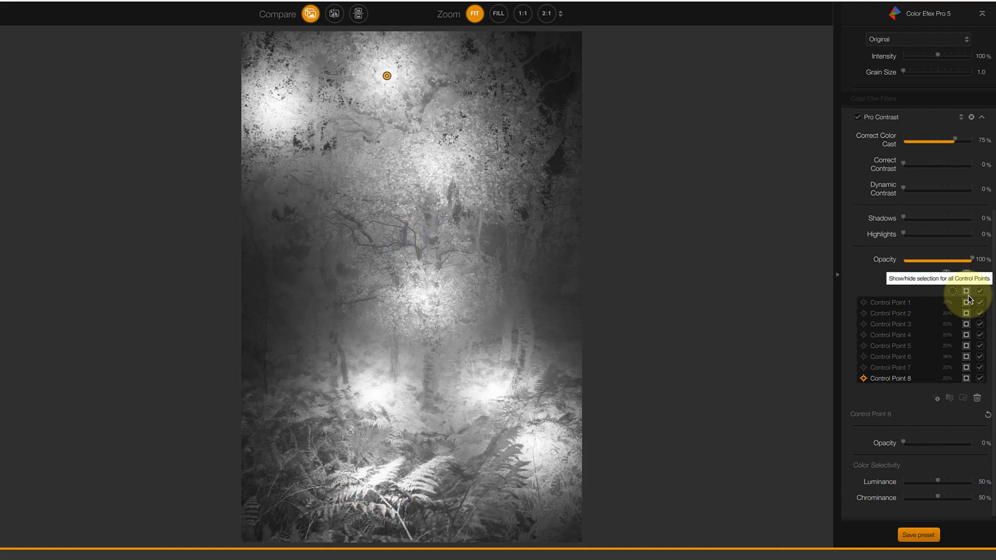
click(967, 293)
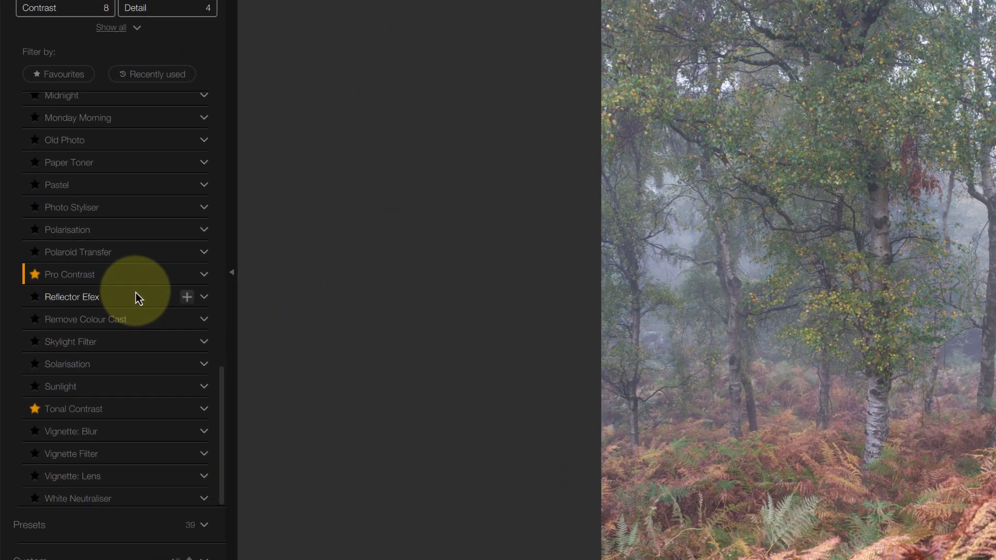
Add the Indian Summer filter using method 3 with Enhance Foliage at 64%.
scroll(89, 299, up, 10)
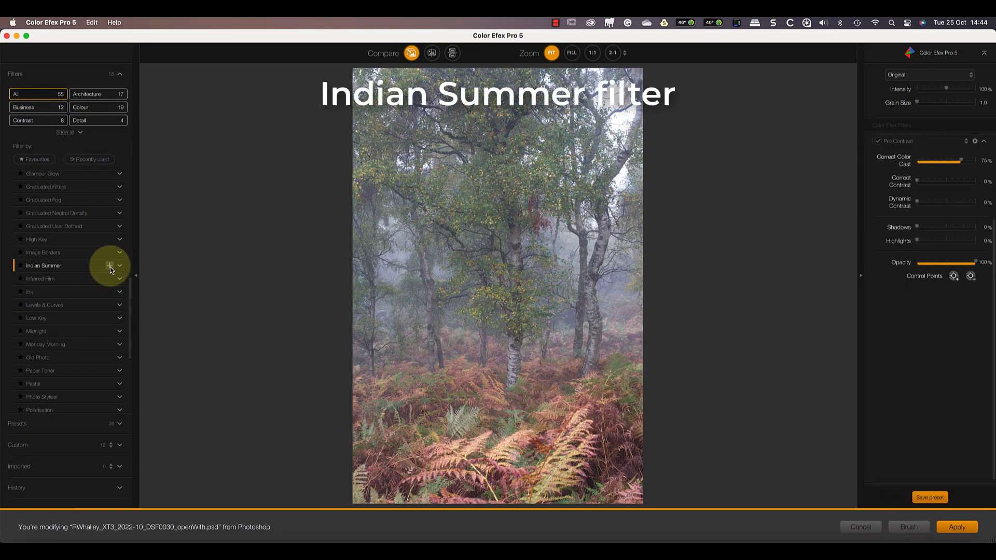
click(109, 266)
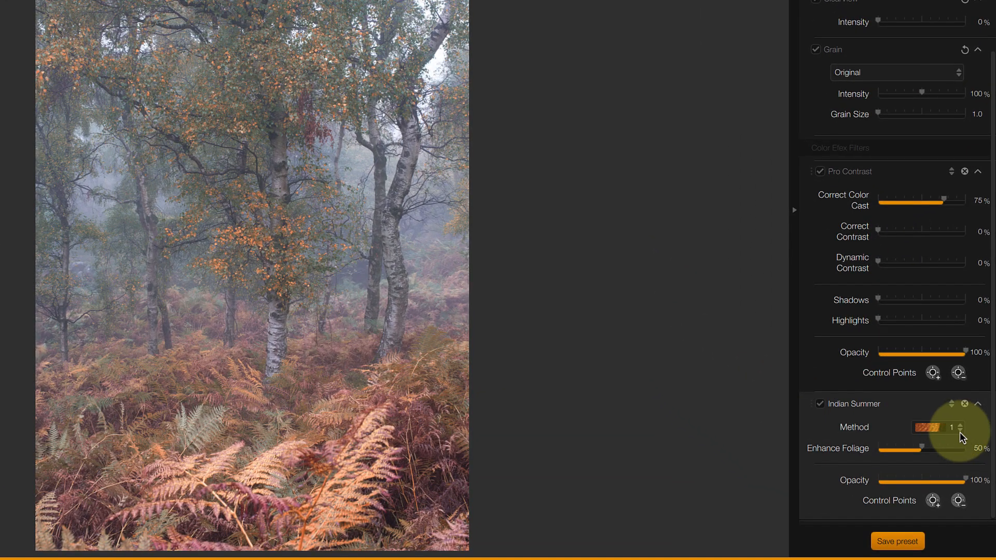
click(961, 434)
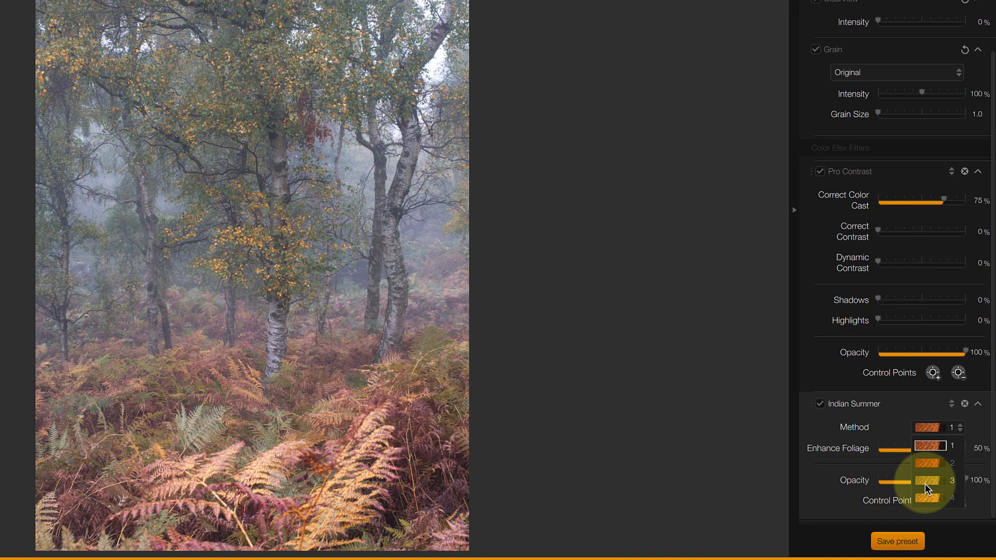
click(927, 488)
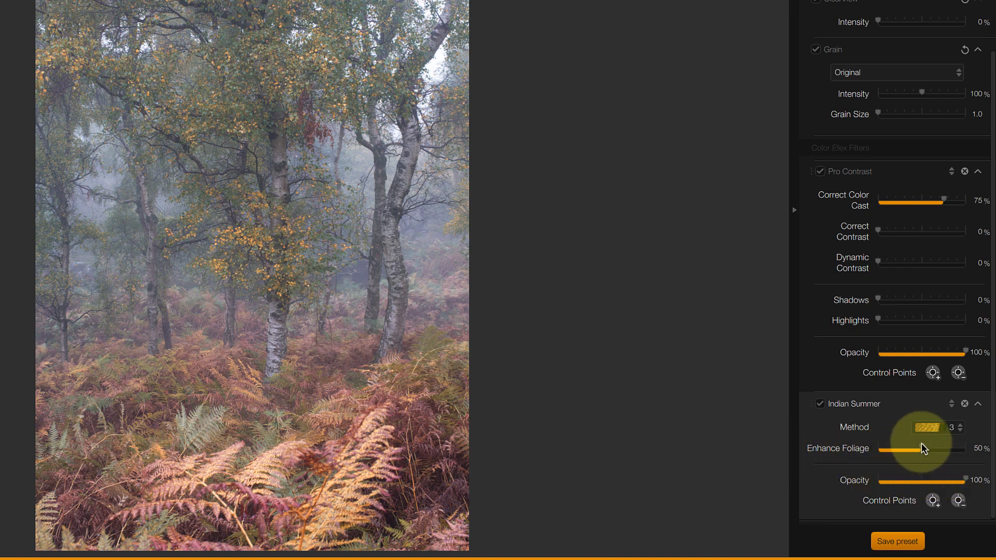
mouse_move(925, 453)
mouse_down()
mouse_move(980, 451)
mouse_move(856, 457)
mouse_move(934, 452)
mouse_up()
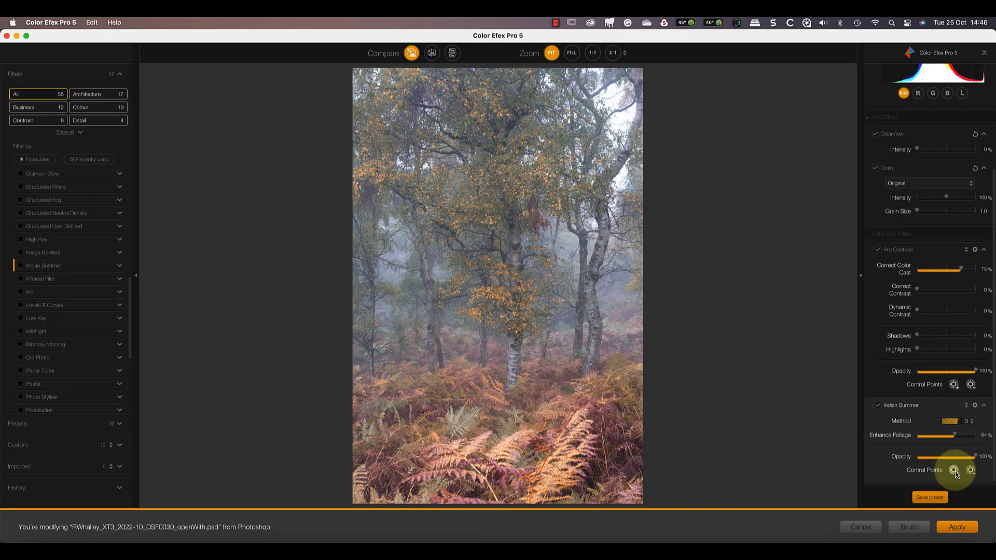
Add a positive control point on the central tree's lower foliage with luminance 21% and chrominance 66%, and check its mask.
click(954, 471)
click(502, 292)
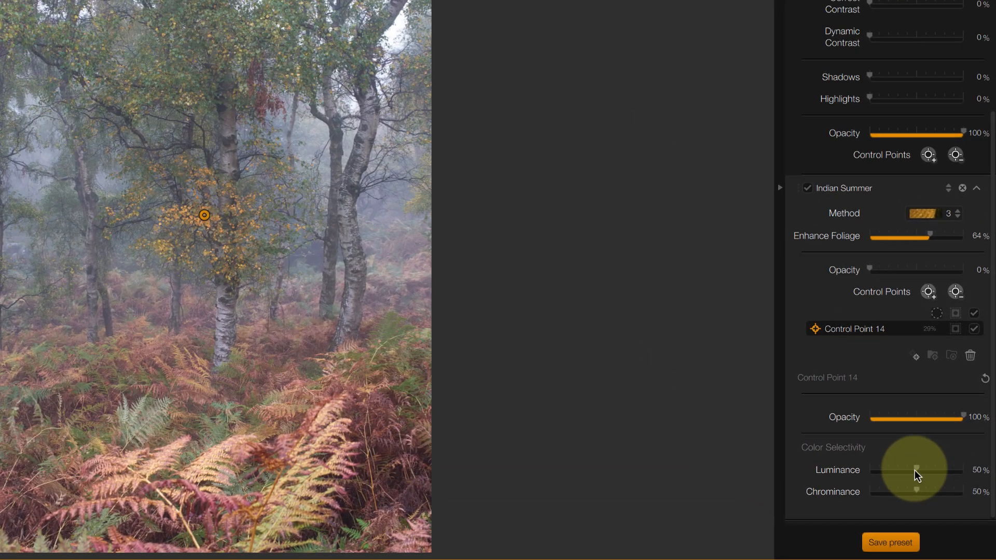
drag(916, 473, 893, 475)
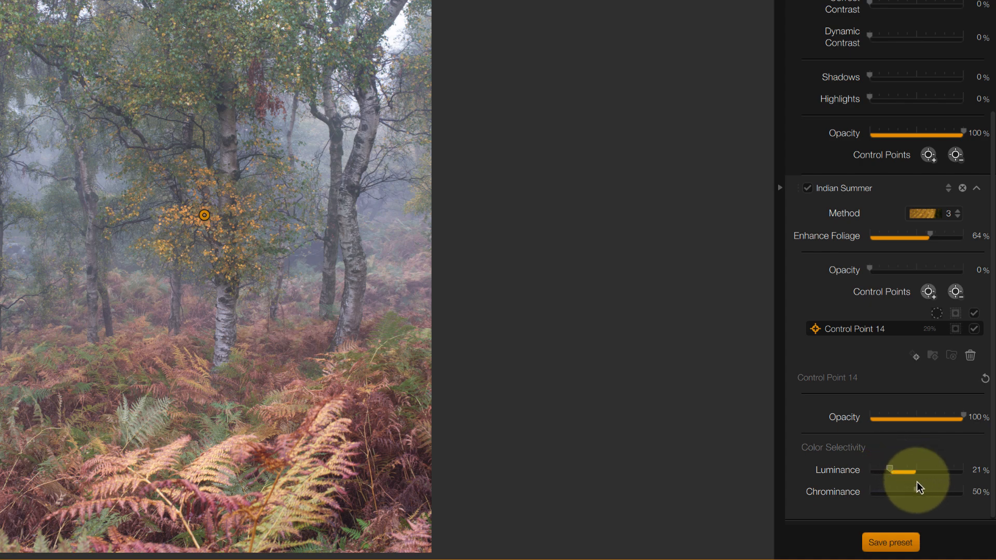
mouse_move(918, 495)
mouse_down()
mouse_move(943, 496)
mouse_move(932, 495)
mouse_up()
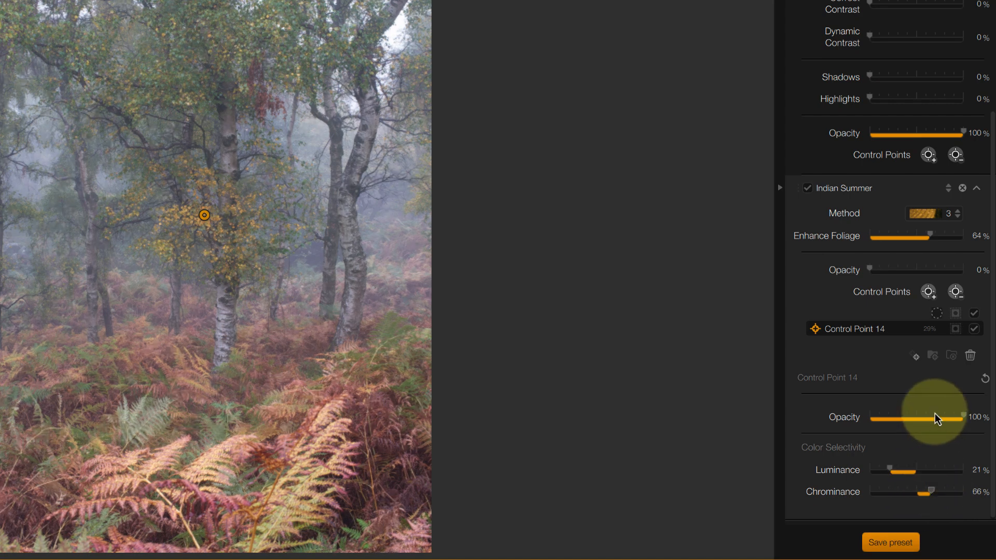
click(956, 331)
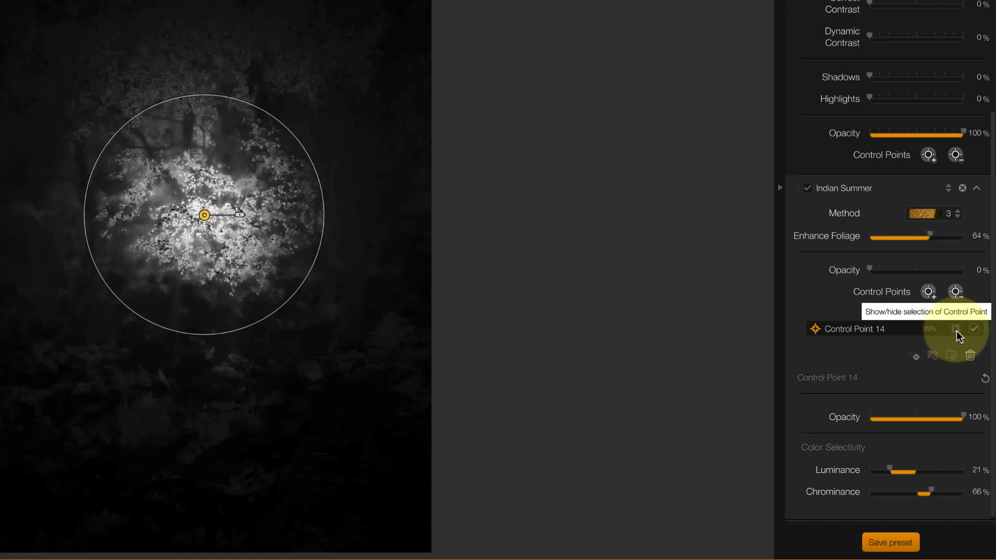
click(956, 331)
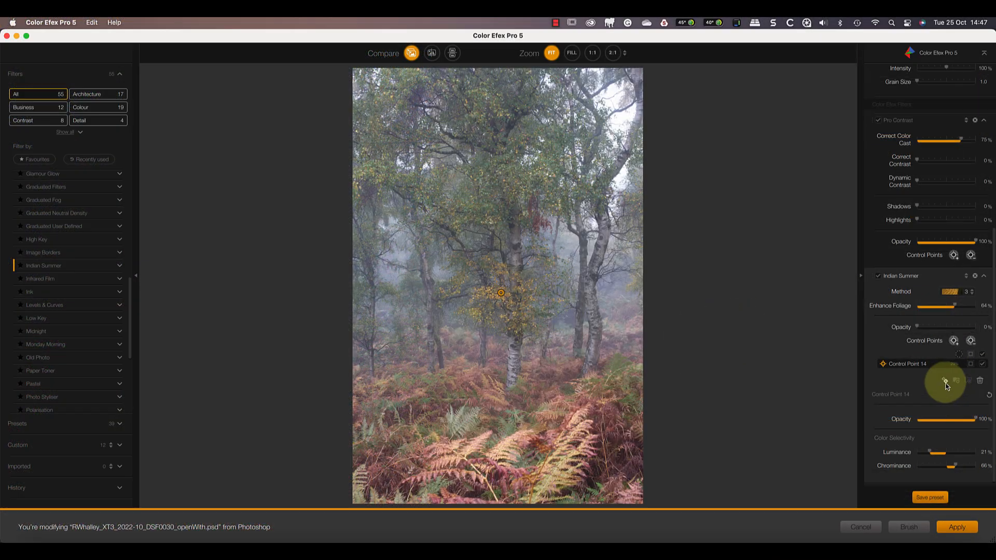
Duplicate the foliage control point onto the upper trunk, left edge and treetop leaves, and set Enhance Foliage to 78%.
click(945, 382)
drag(515, 307, 369, 142)
click(945, 381)
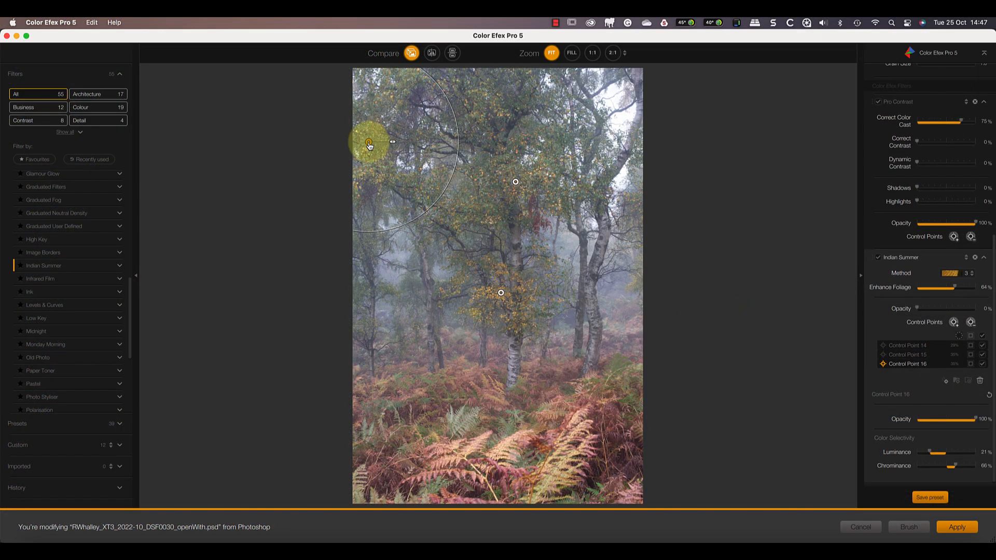
click(946, 384)
click(756, 251)
drag(966, 363, 962, 362)
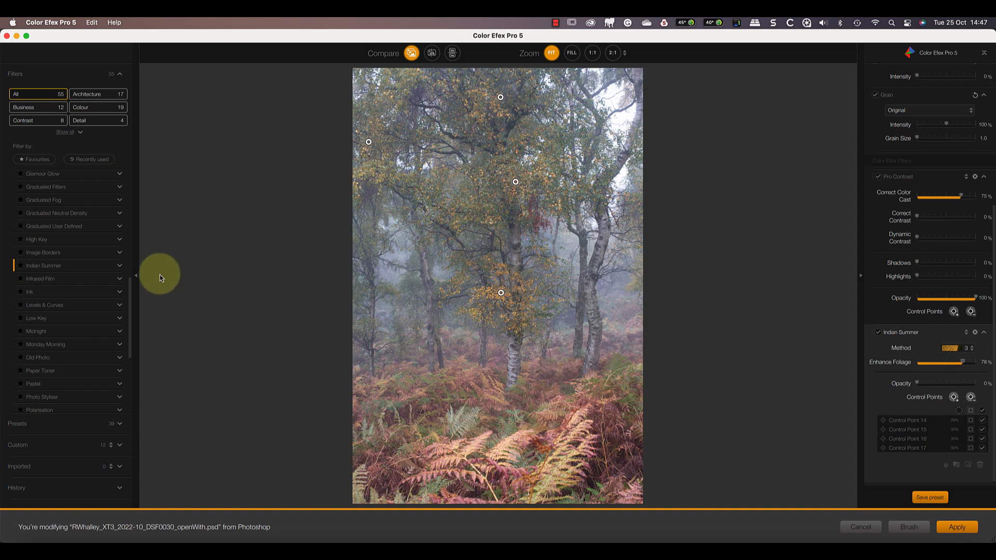
Add a second Indian Summer filter with method 2 and a positive control point on the foreground ferns, luminance 17% and chrominance 69%.
click(110, 266)
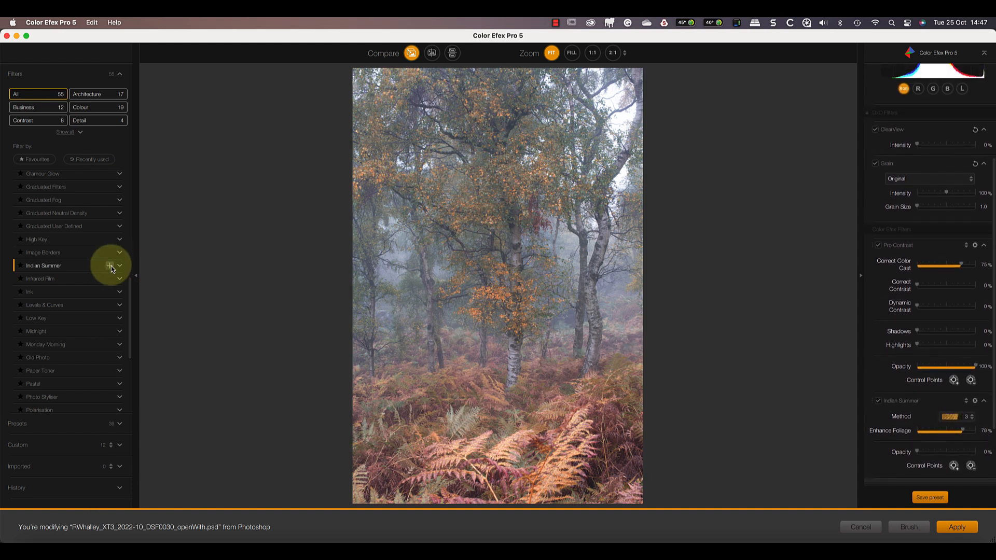
click(979, 423)
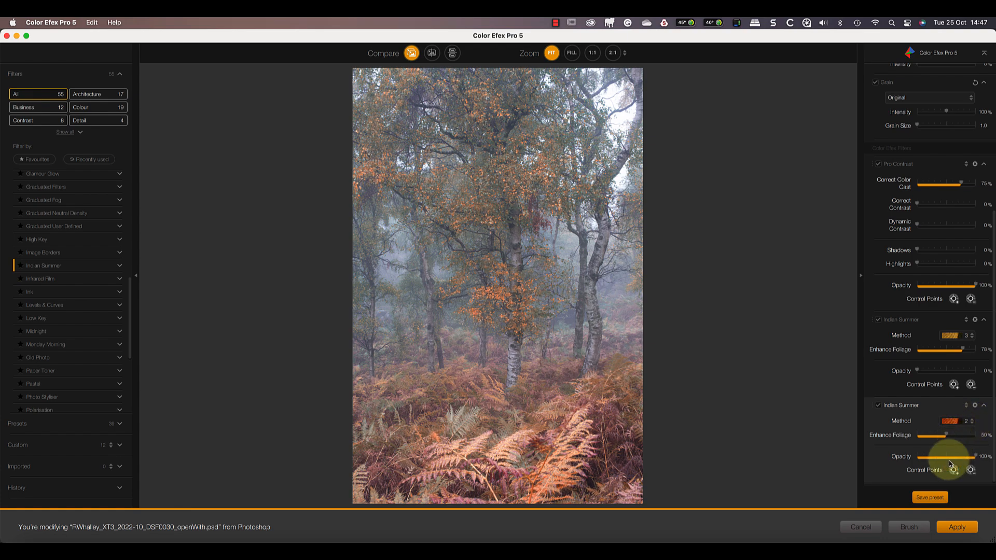
mouse_move(954, 473)
mouse_down()
mouse_move(878, 456)
mouse_move(512, 445)
mouse_move(450, 459)
mouse_up()
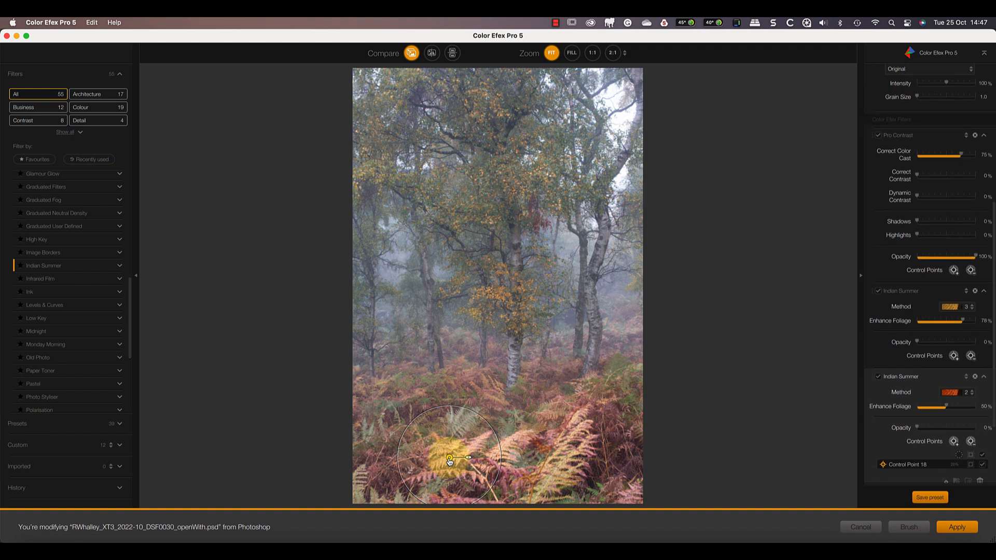
drag(470, 459, 474, 459)
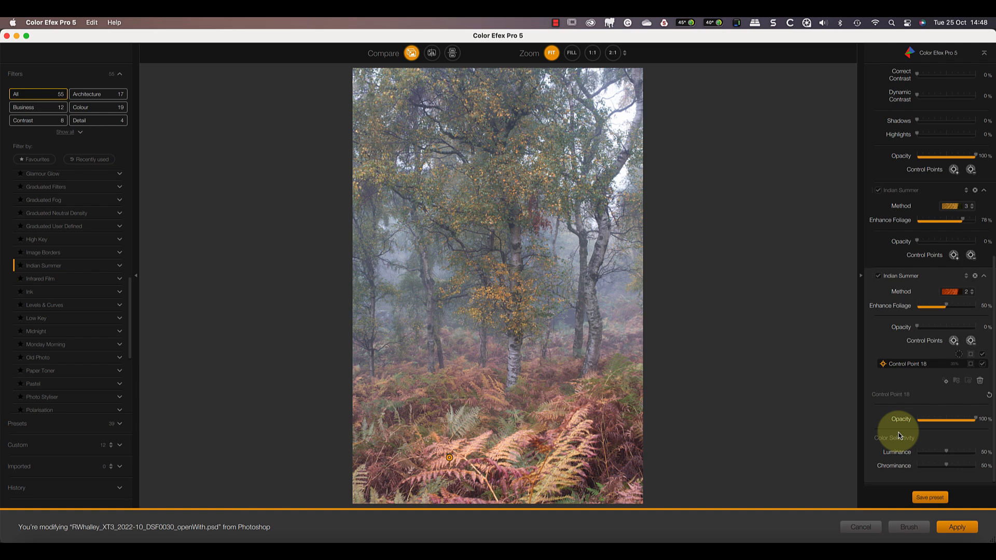
drag(946, 452, 930, 457)
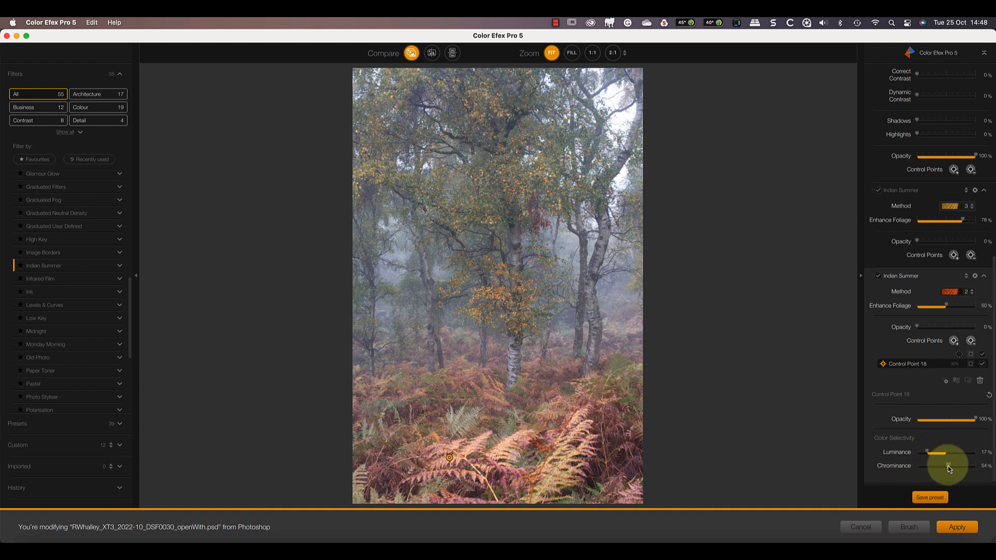
drag(957, 467, 957, 467)
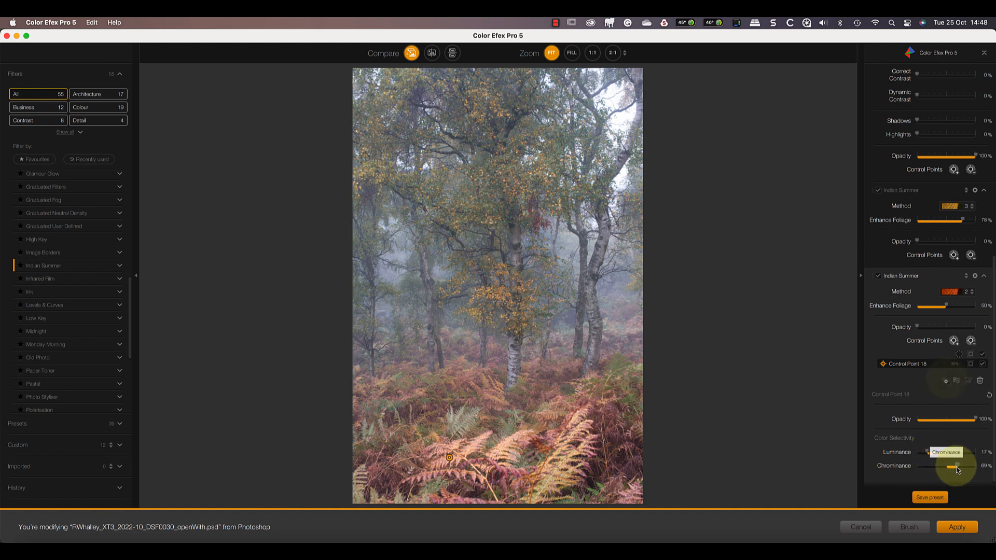
Duplicate the fern control point onto the bracken on both sides of the trunk, and set this filter's Enhance Foliage to 62%.
click(944, 381)
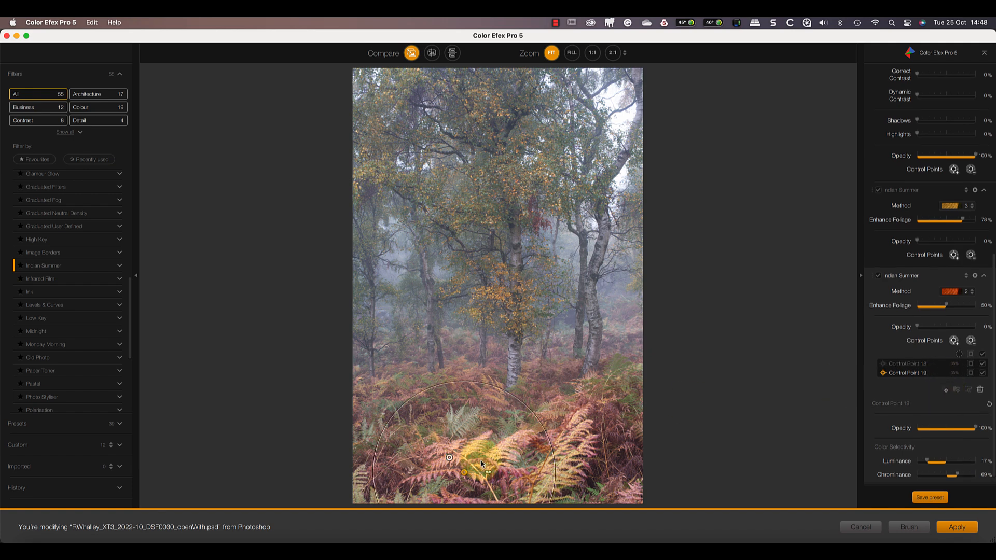
drag(461, 469, 415, 398)
click(945, 382)
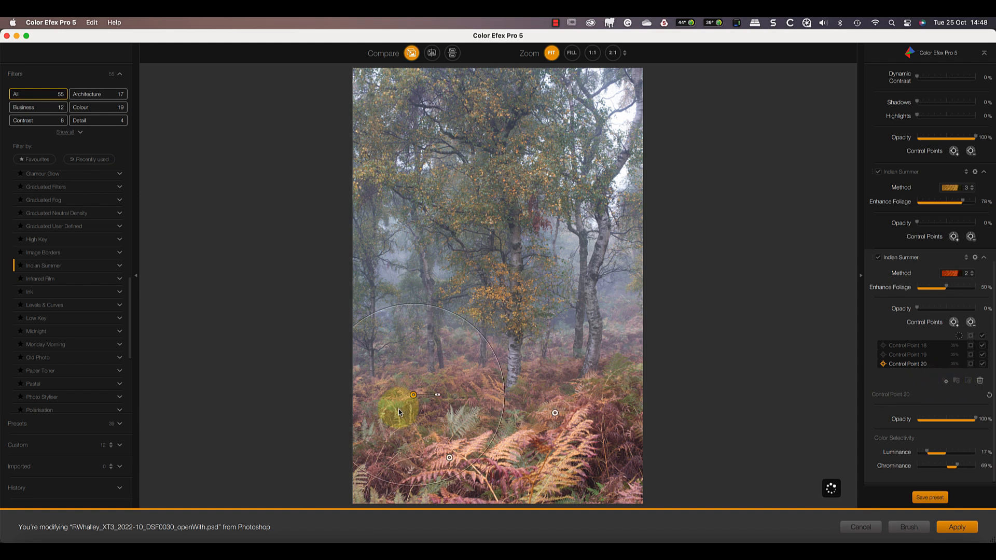
drag(414, 397, 427, 406)
drag(587, 469, 582, 451)
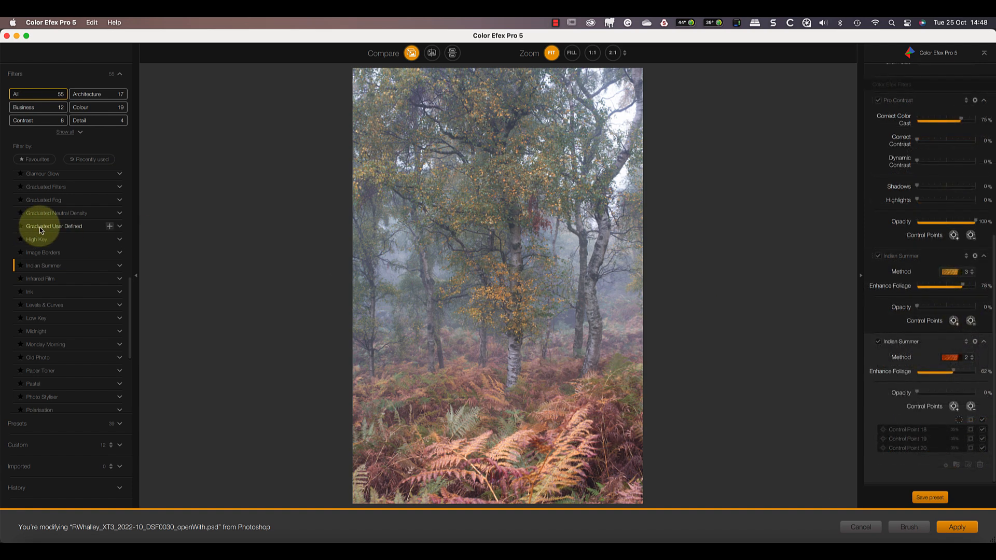
Add a Brilliance/Warmth filter and set Warmth to 30% and Perceptual Saturation to 9%.
scroll(40, 226, up, 2)
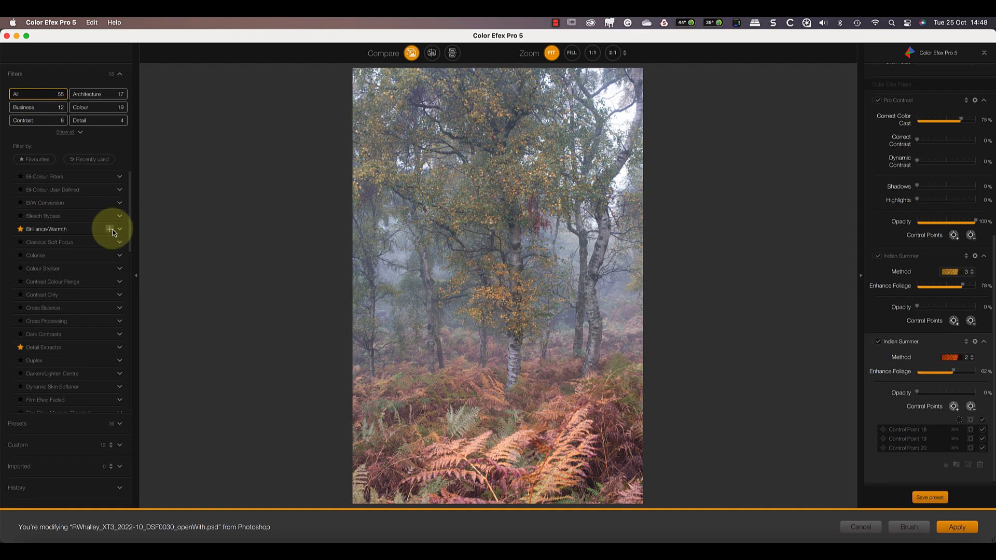
click(111, 230)
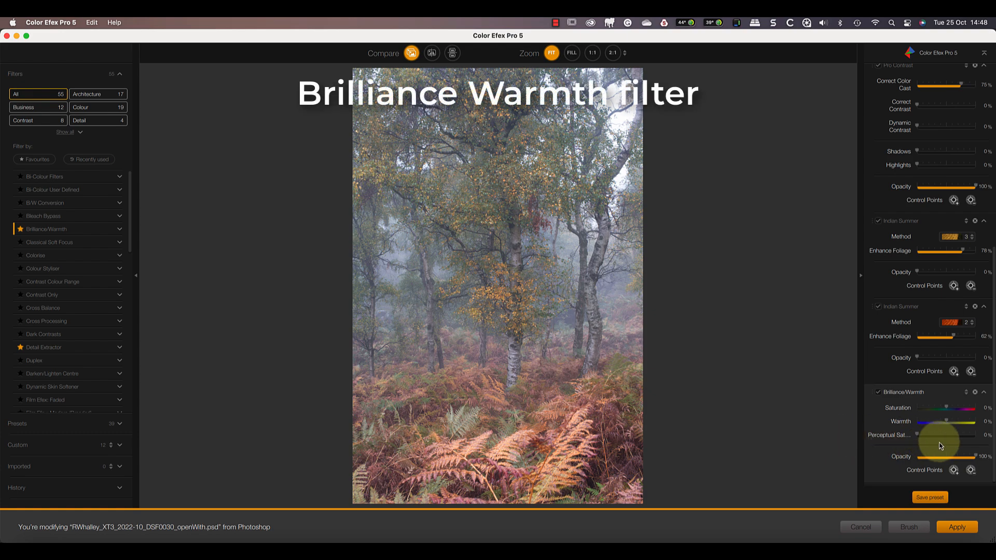
drag(947, 420, 955, 421)
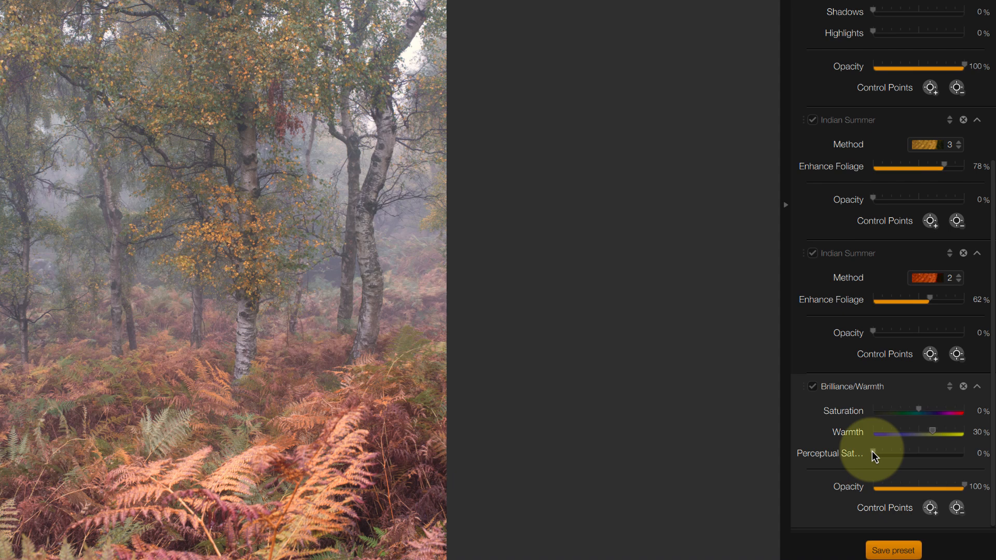
drag(873, 455, 902, 457)
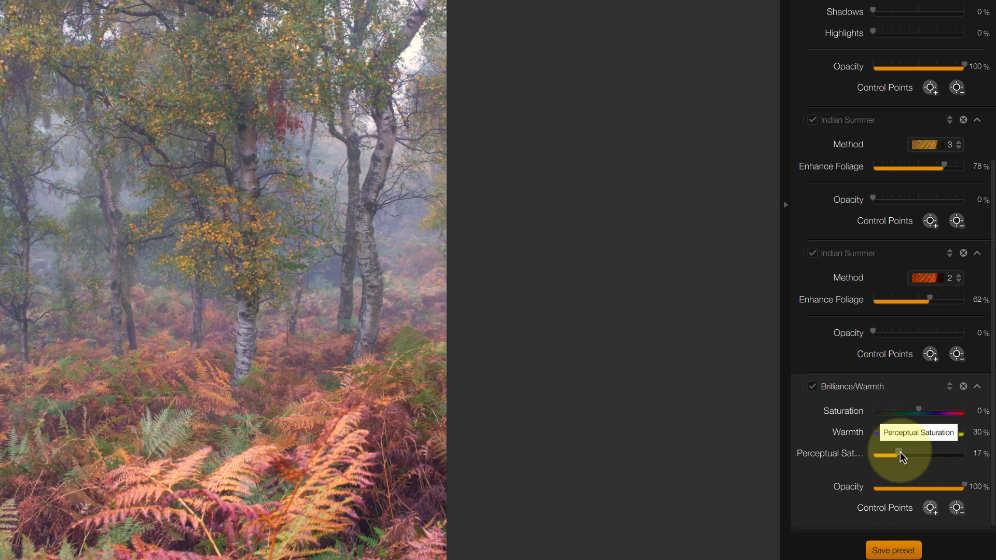
mouse_move(900, 453)
mouse_down()
mouse_move(947, 453)
mouse_move(890, 457)
mouse_up()
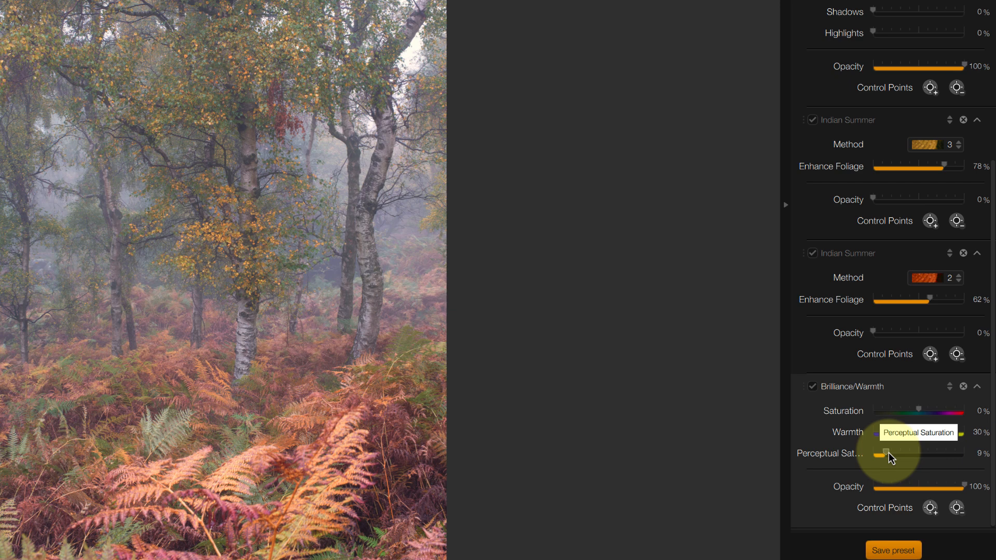
drag(889, 453, 890, 453)
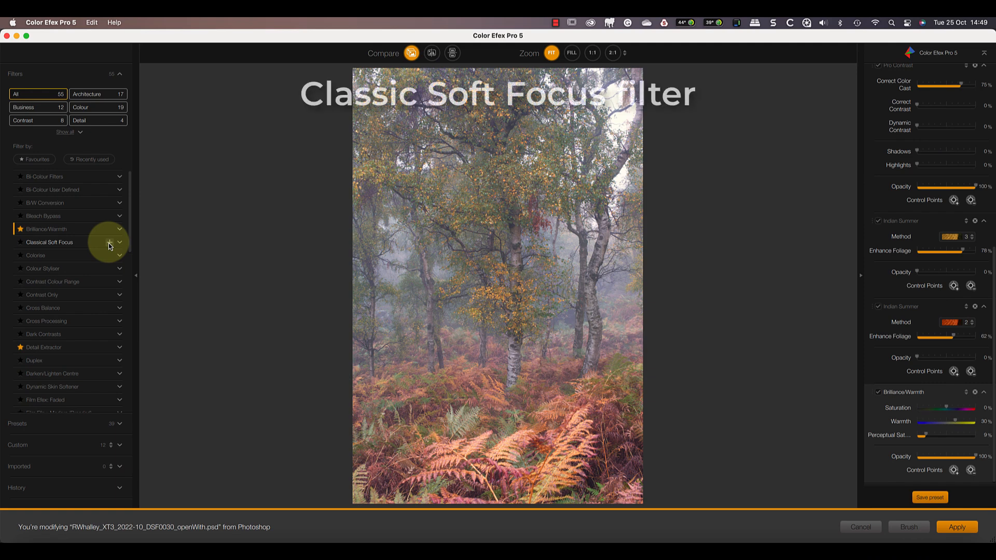
Add a Classical Soft Focus filter and set its method to Soft Focus 2.
click(109, 244)
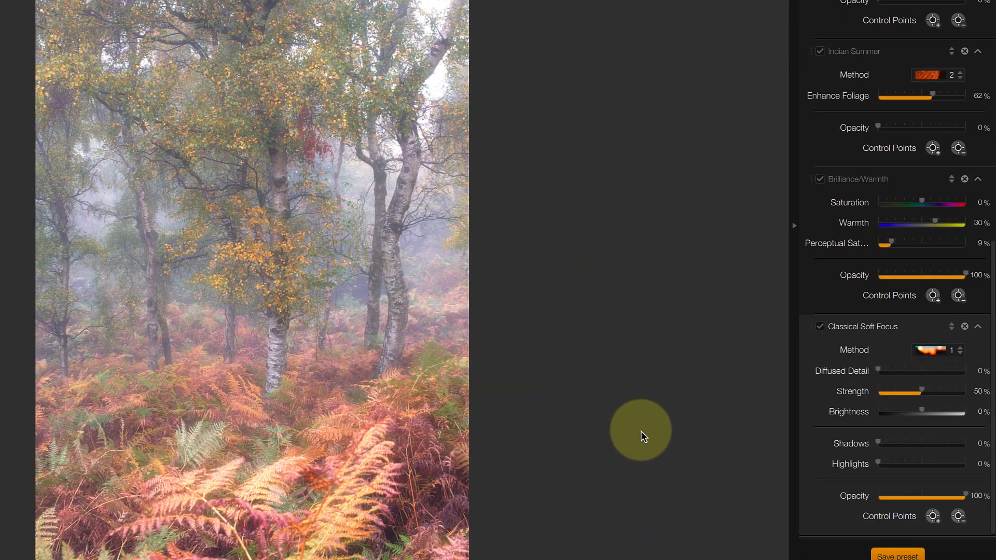
click(962, 354)
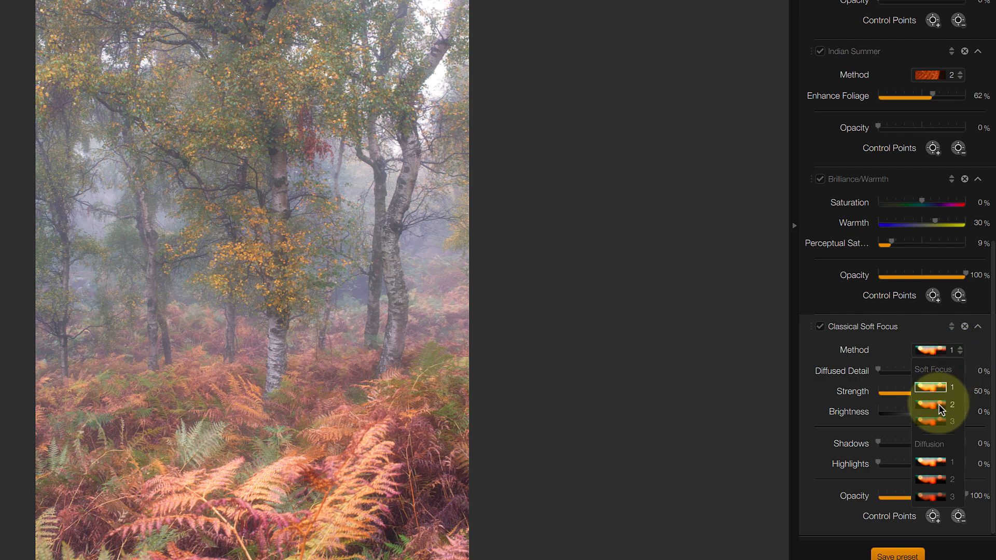
click(917, 400)
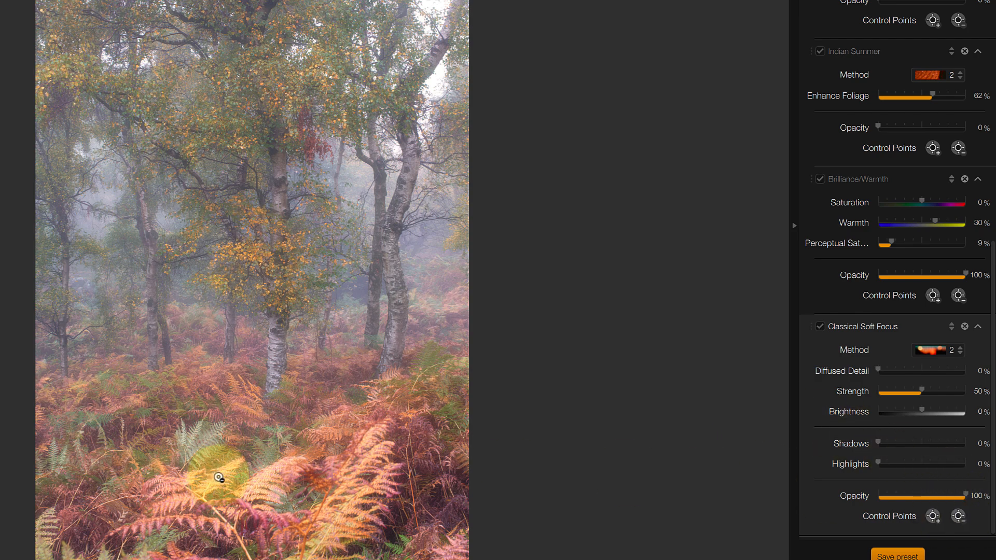
Place a negative control point on the foreground ferns with luminance 16% and chrominance 23%, and check its mask.
click(218, 476)
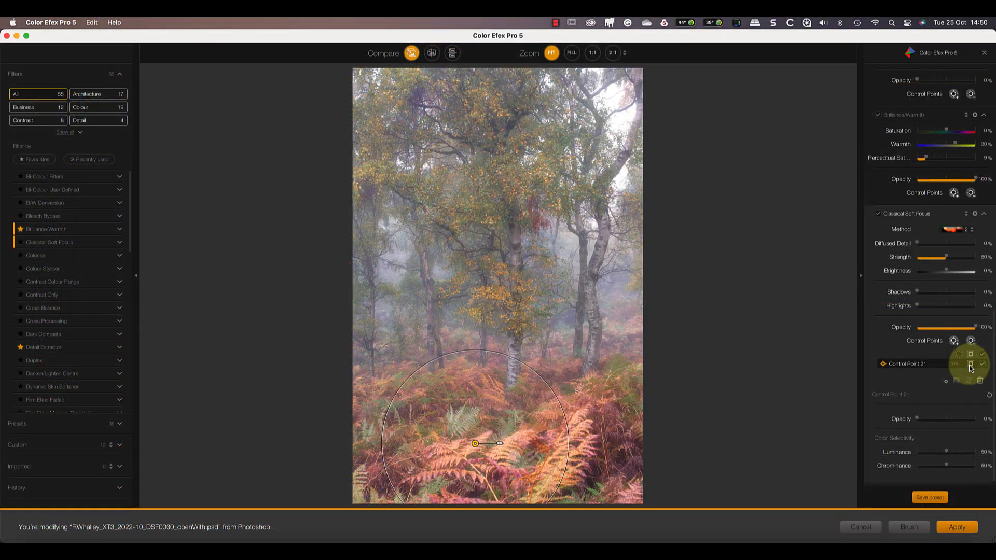
click(971, 364)
drag(475, 444, 471, 445)
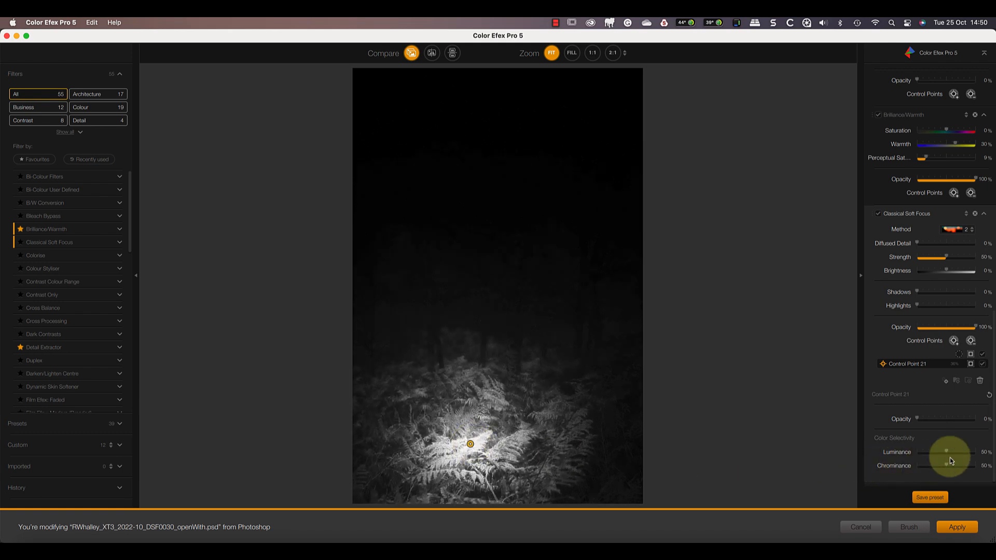
mouse_move(942, 453)
mouse_down()
mouse_move(926, 452)
mouse_move(931, 468)
mouse_up()
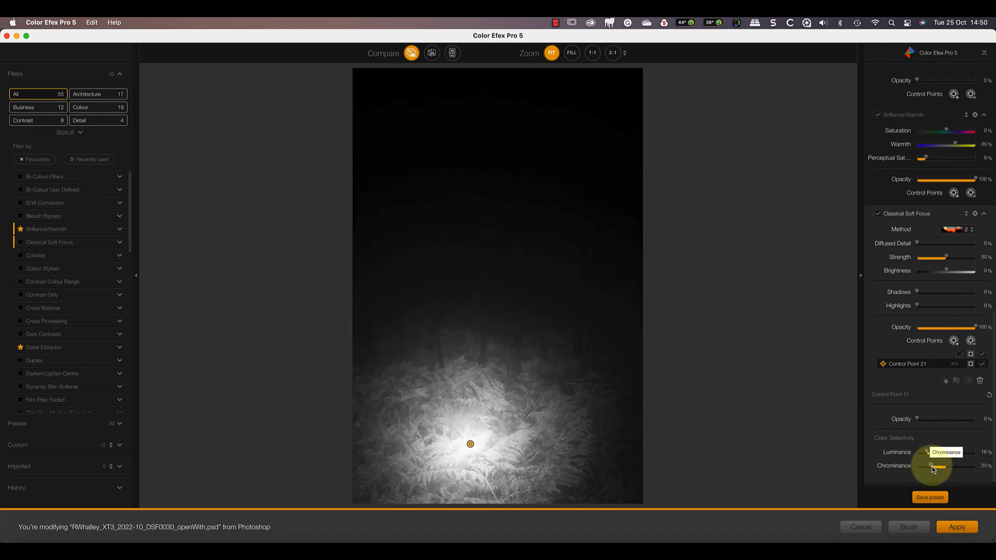
click(970, 355)
Duplicate the negative control point onto the right-hand foreground ferns and the bracken near the photo's left edge.
click(945, 382)
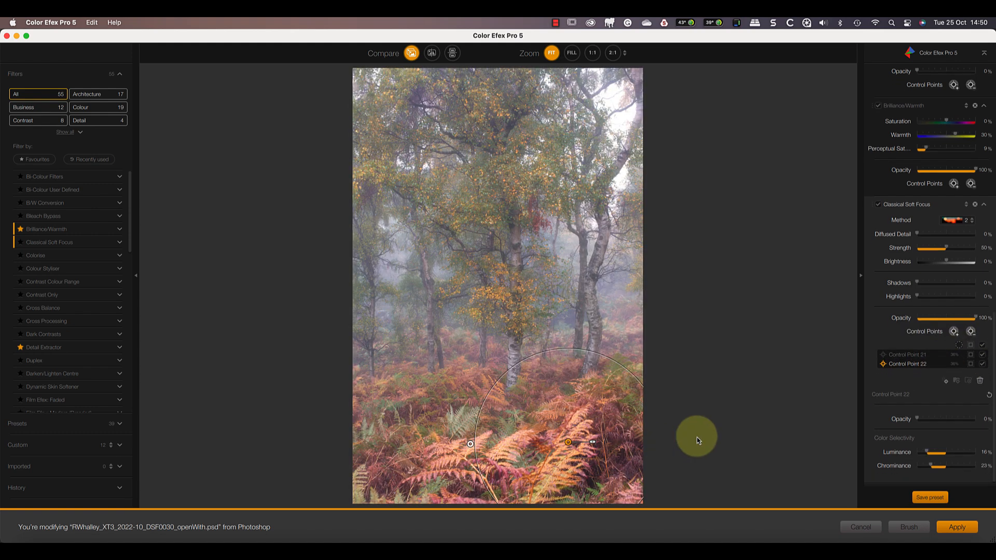
click(946, 381)
drag(594, 447, 387, 455)
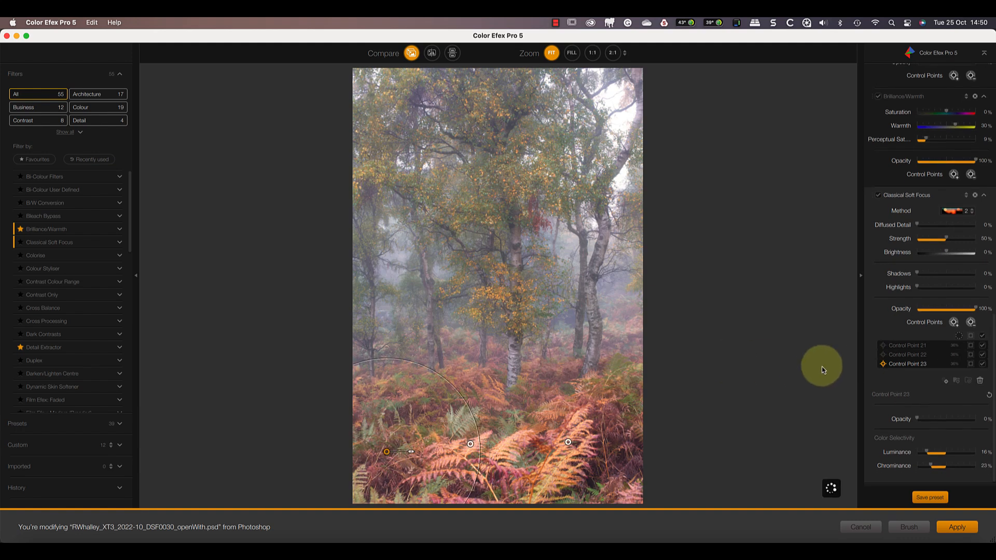
Duplicate the negative control point onto the central tree's upper foliage, treetop and lower golden leaves.
click(946, 381)
drag(401, 469, 504, 183)
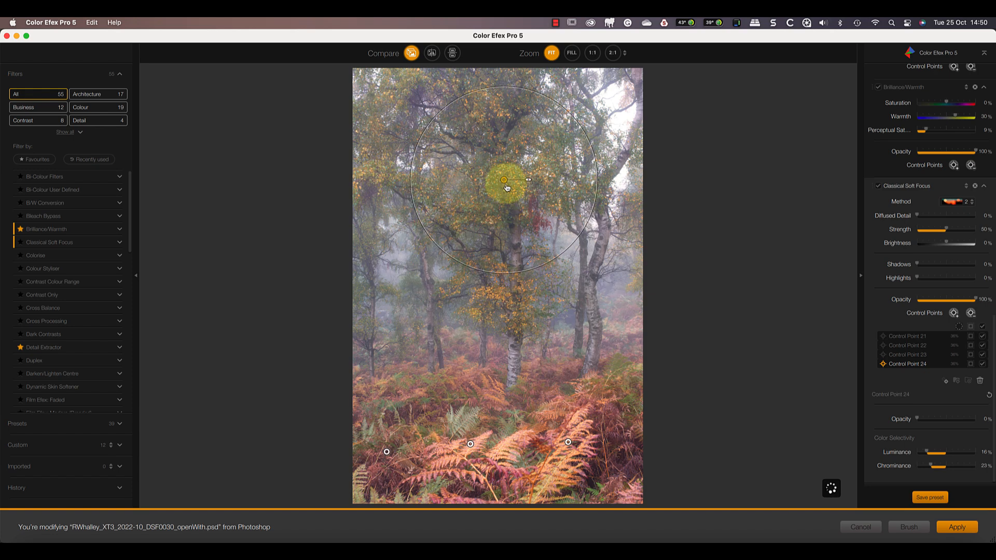
click(946, 382)
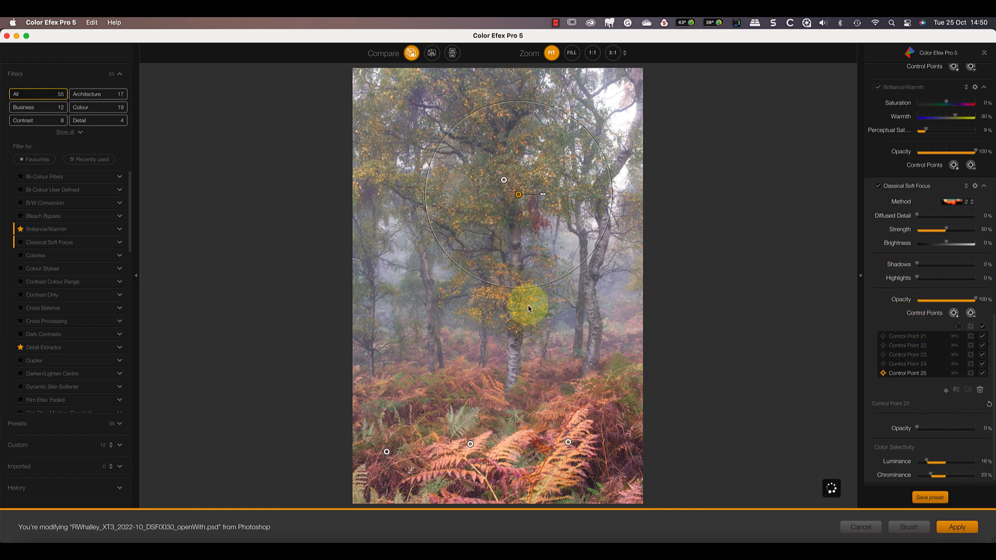
drag(518, 196, 493, 91)
click(945, 383)
drag(511, 113, 515, 286)
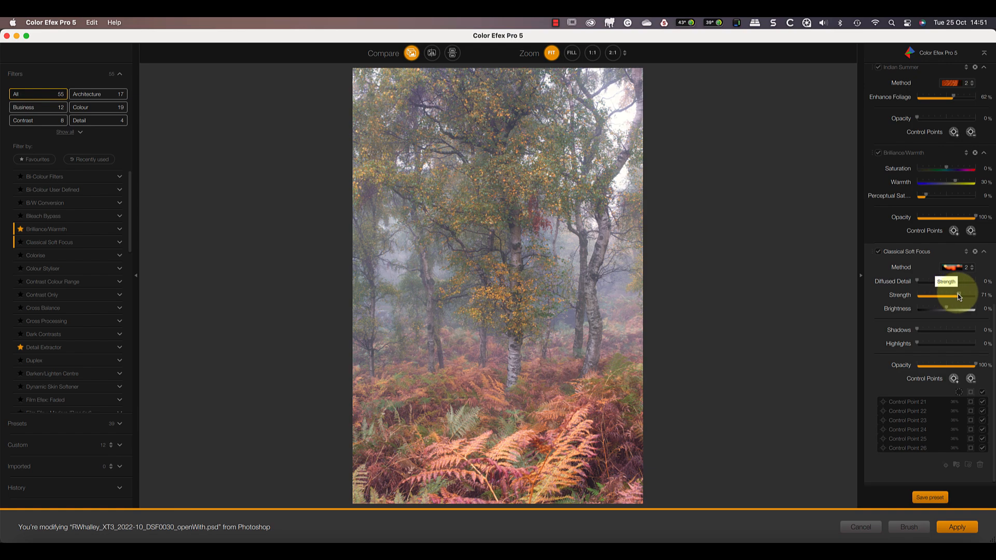
Set the soft focus Strength to 56% and Highlights to 61%, and compare the result with the original image.
mouse_move(957, 294)
mouse_down()
mouse_move(935, 294)
mouse_move(950, 294)
mouse_up()
mouse_move(917, 343)
mouse_down()
mouse_move(958, 344)
mouse_move(915, 346)
mouse_up()
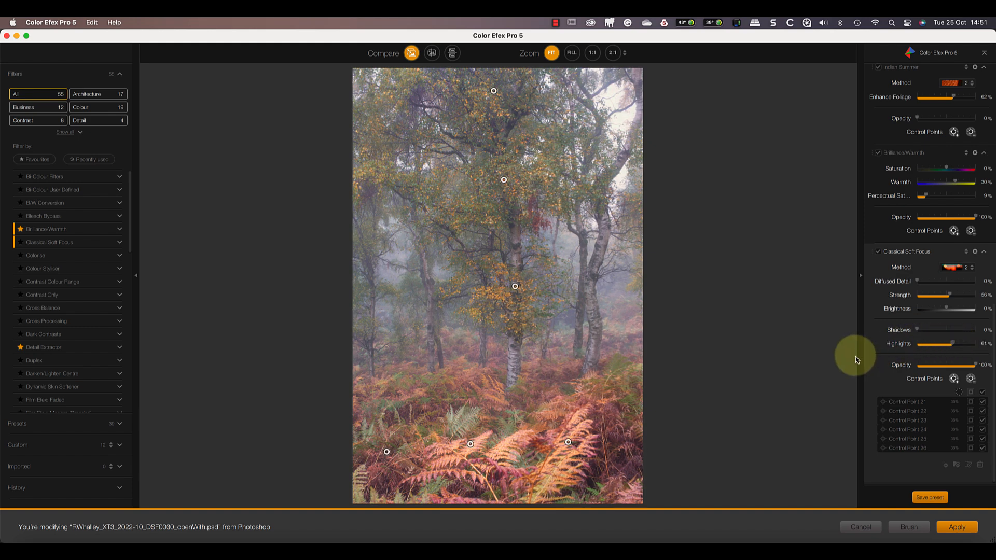
click(410, 53)
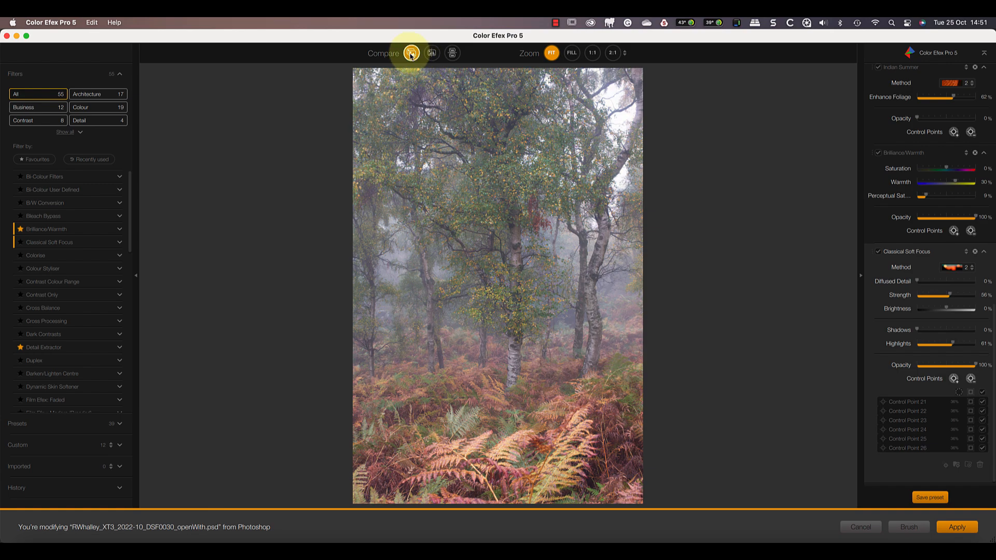
click(411, 53)
click(410, 54)
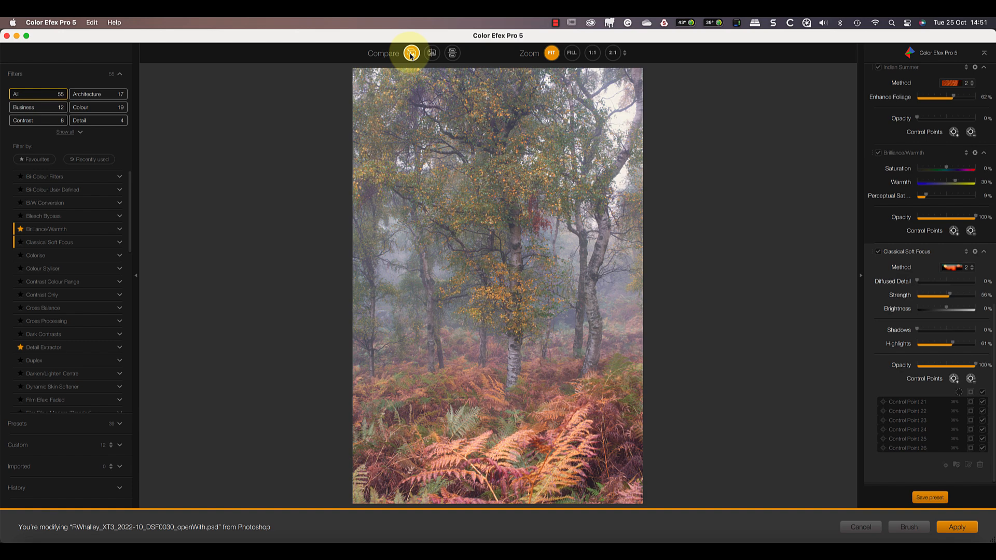